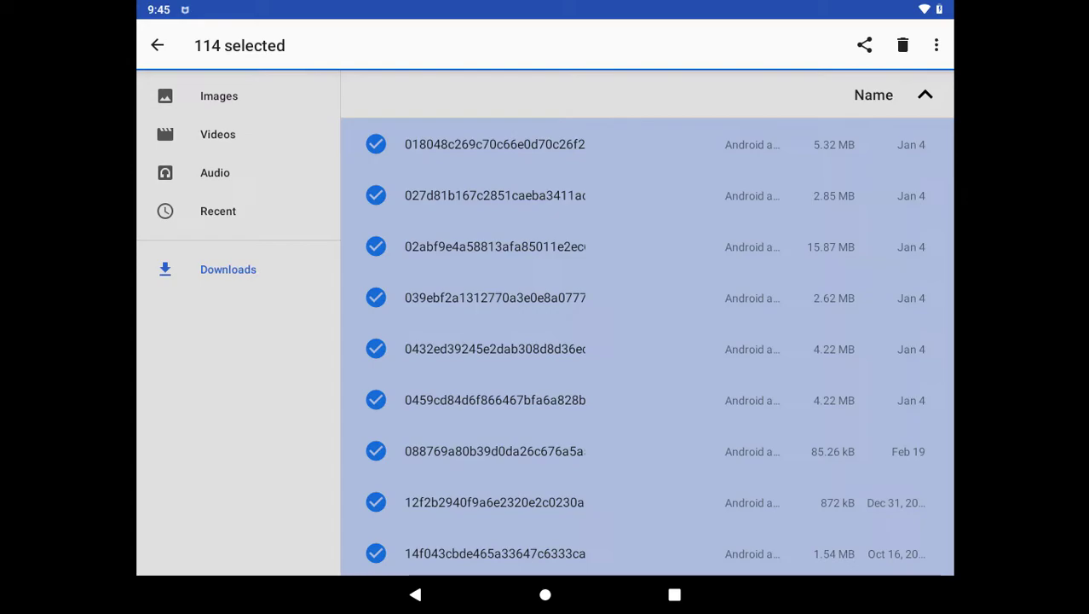
Switch to McAfee Security and bring up its Services list, where Antivirus scan shows no previous scans
left_click(656, 597)
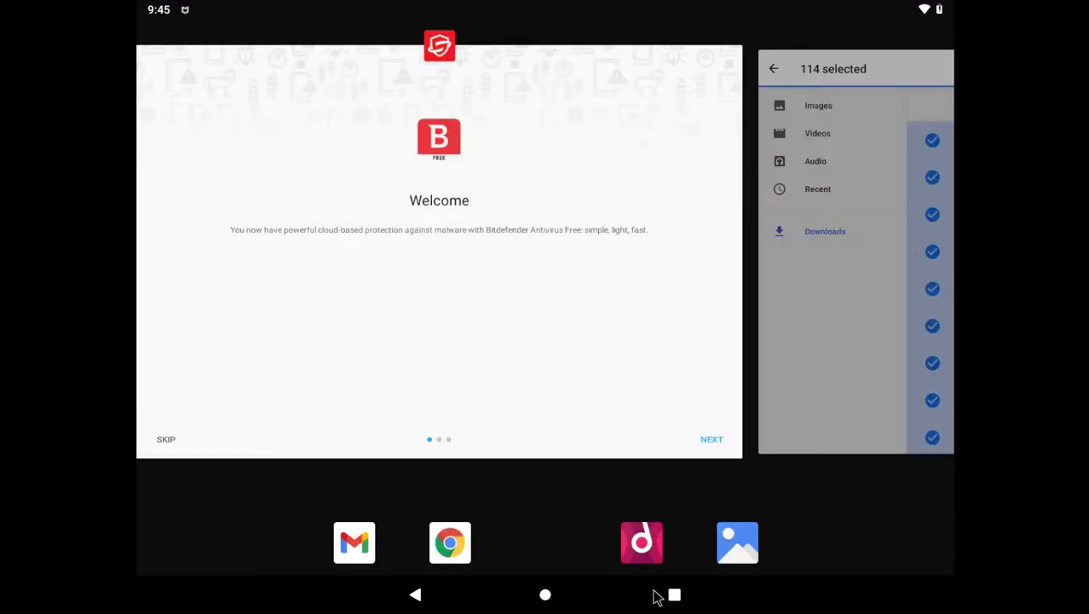
scroll(607, 578, "up", 1)
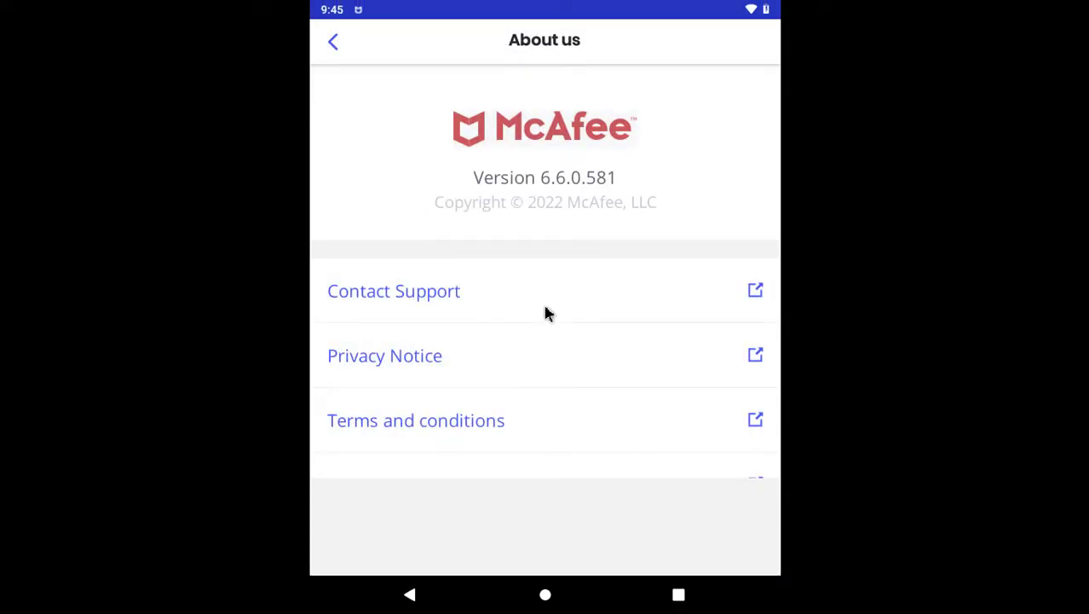
left_click(435, 584)
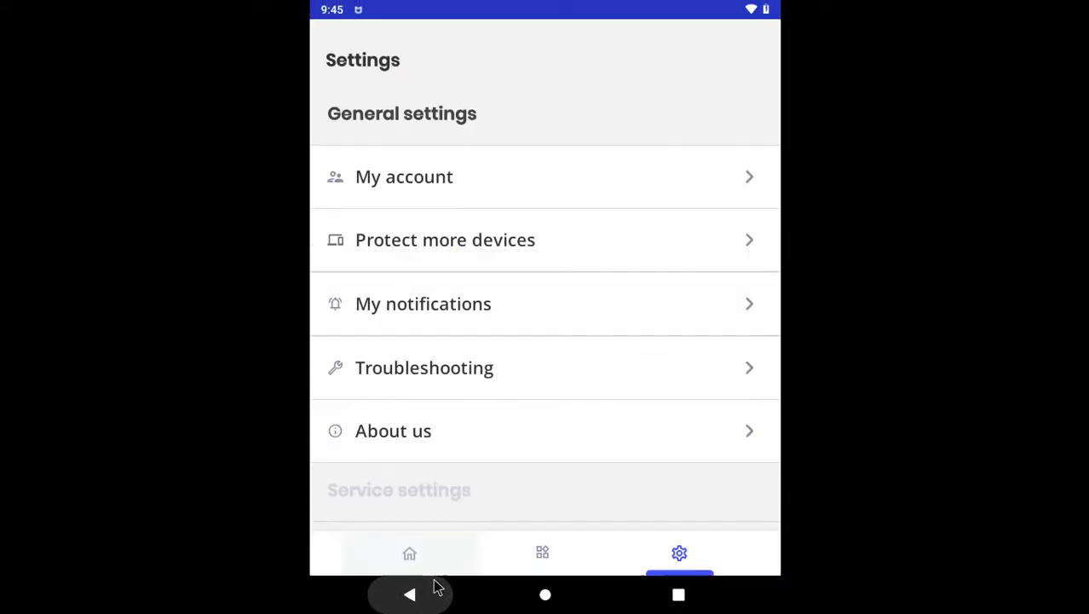
left_click(426, 559)
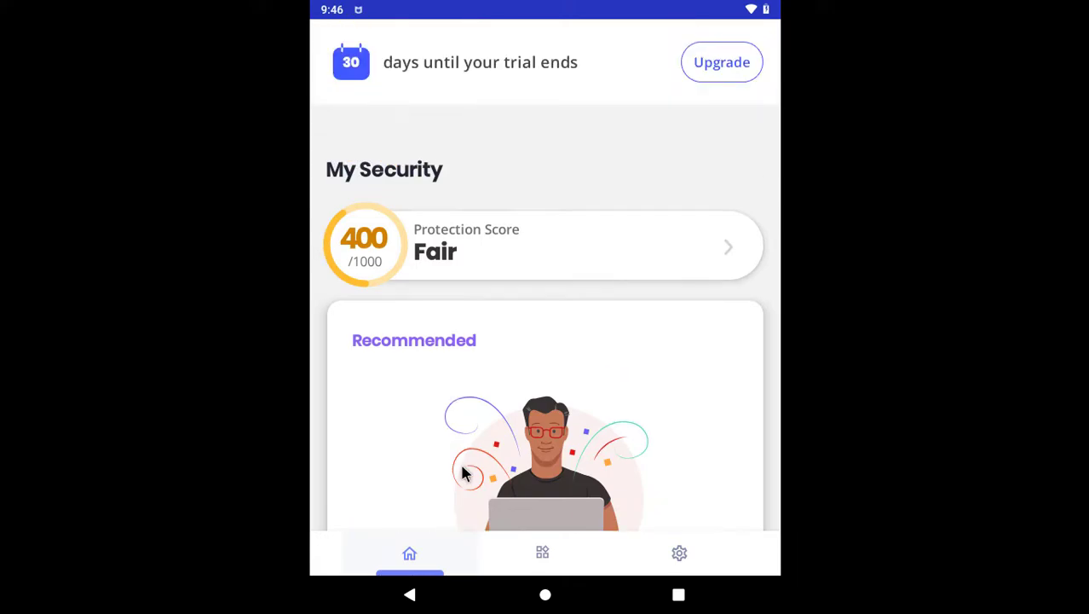
left_click(523, 550)
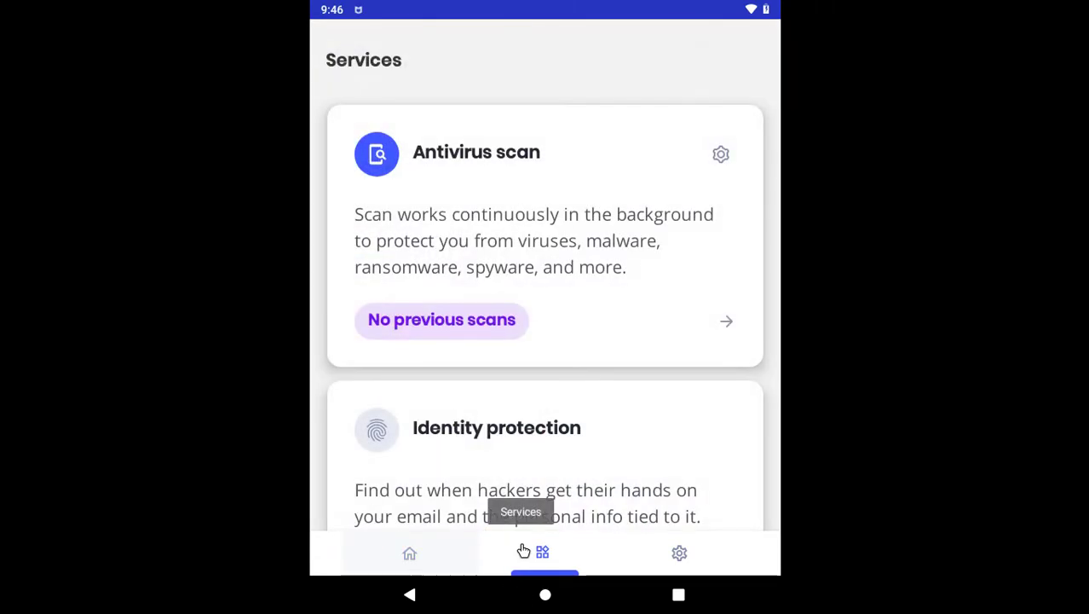
scroll(533, 452, "down", 4)
scroll(532, 451, "down", 5)
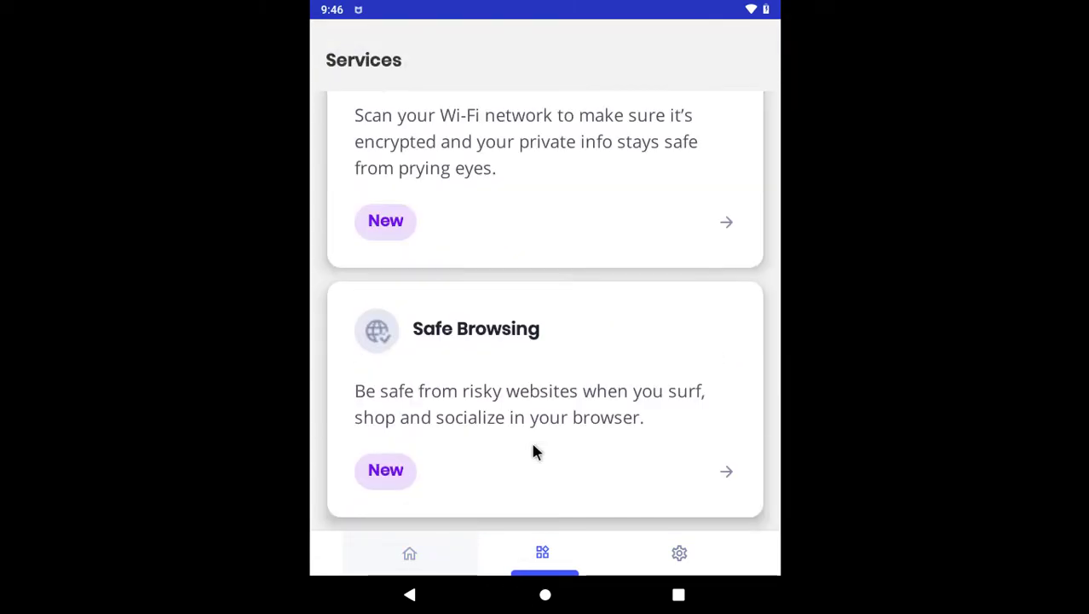
scroll(532, 452, "up", 4)
scroll(532, 451, "up", 5)
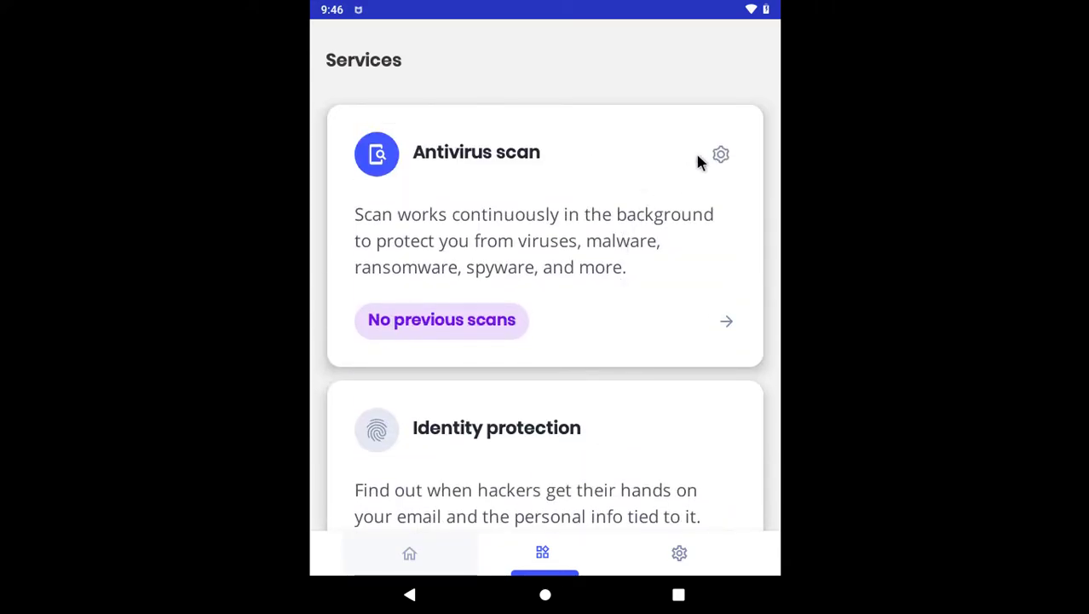
Grant the antivirus scanner storage access from its settings, then return to Services
left_click(719, 155)
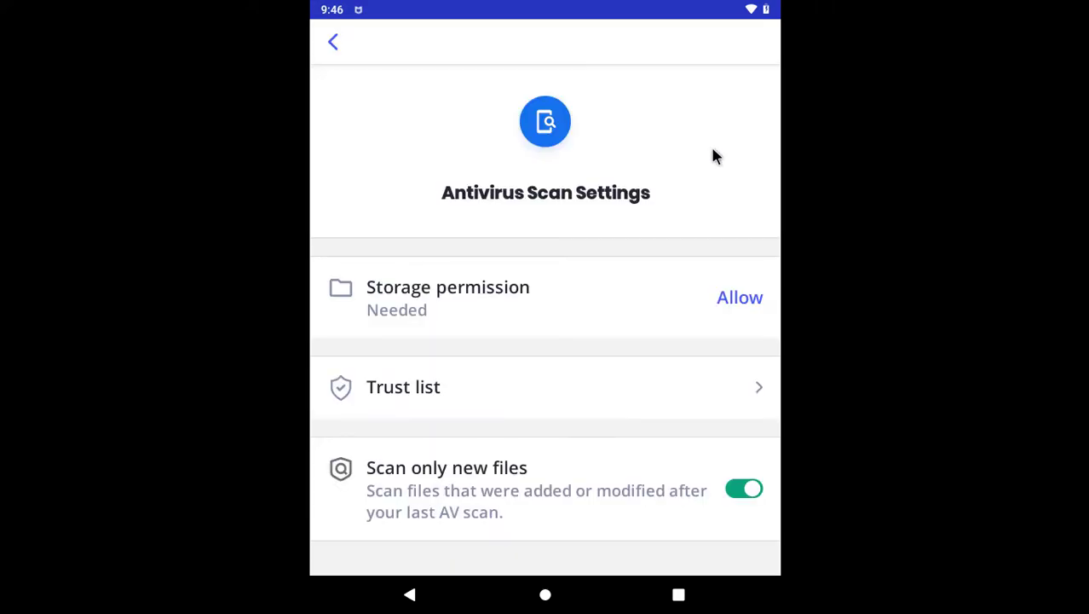
left_click(738, 298)
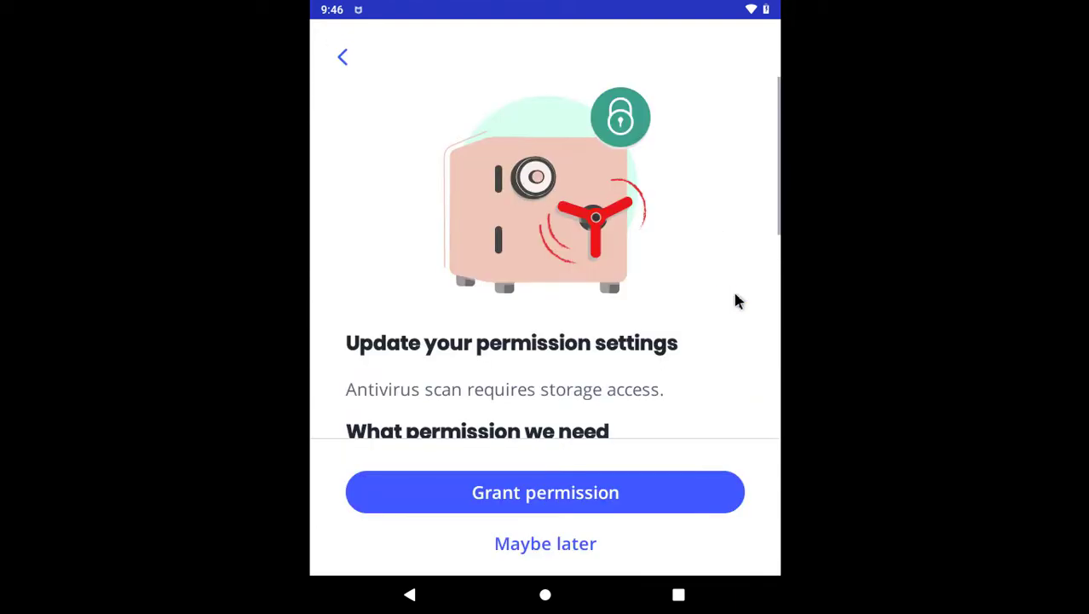
left_click(663, 493)
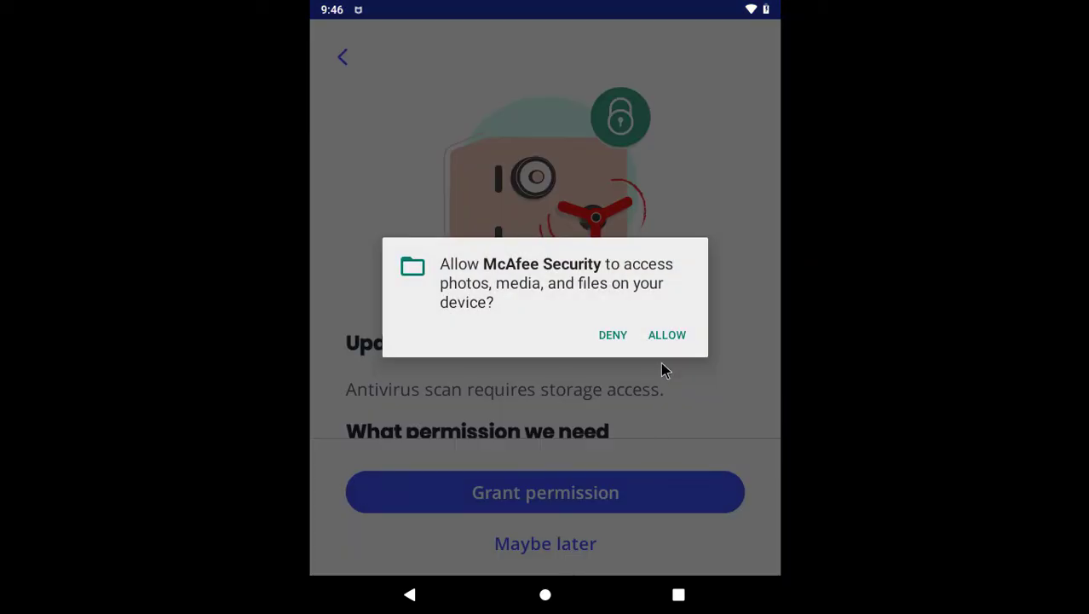
left_click(662, 341)
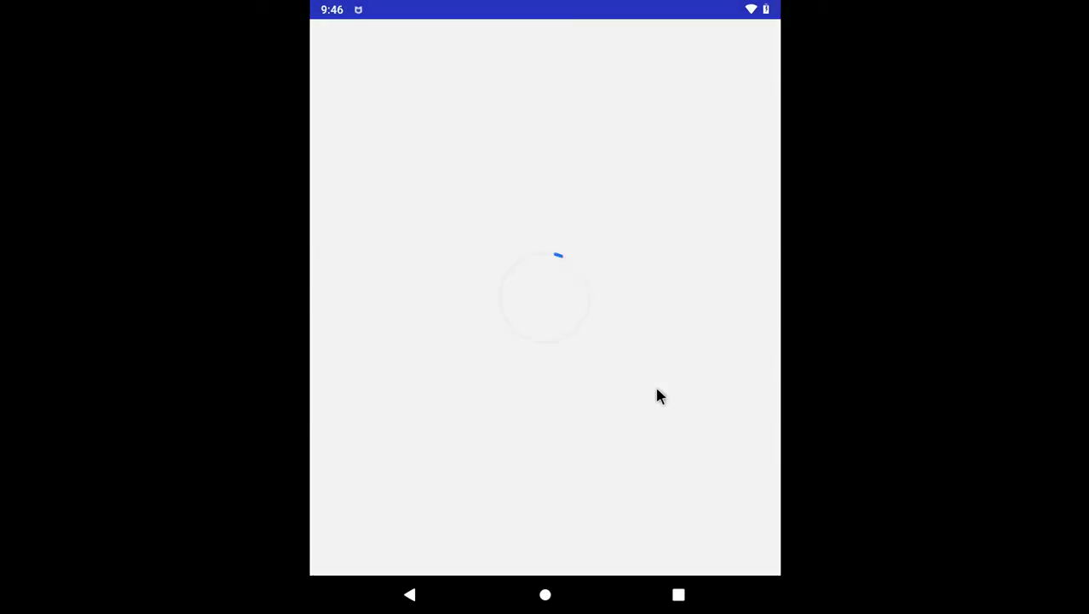
left_click(452, 601)
left_click(450, 602)
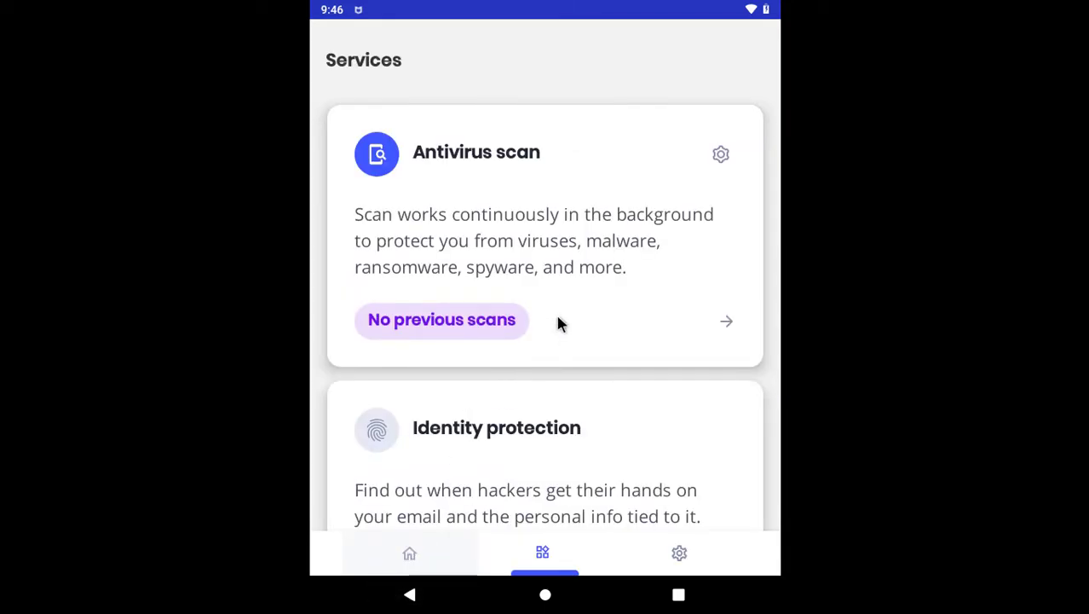
Run an antivirus scan, which finds 109 threats across 101 apps and 52440 items
left_click(555, 316)
left_click(550, 211)
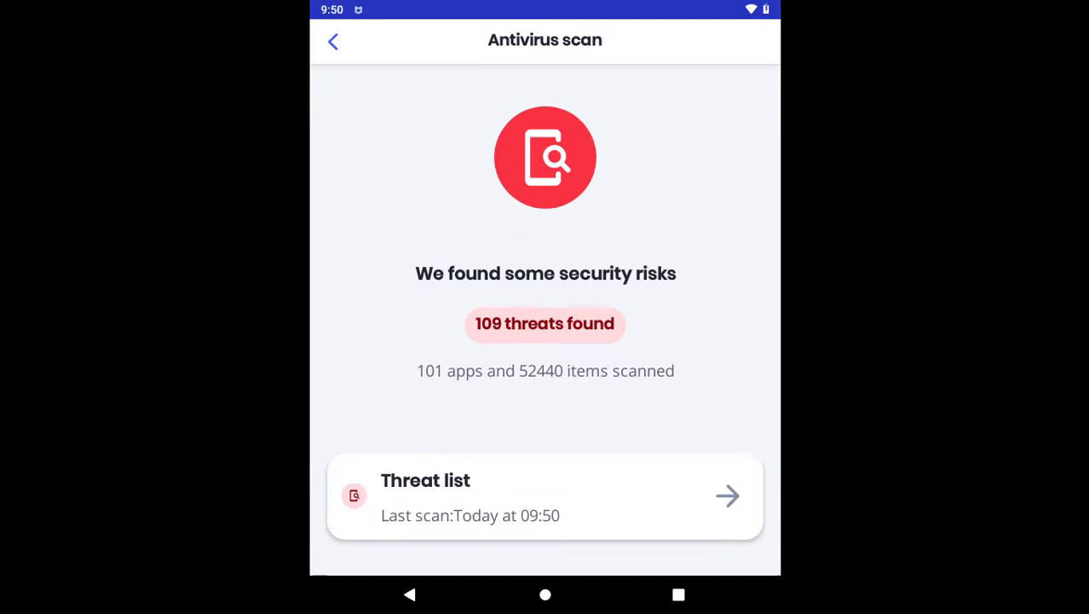
Open the list of found threats and scroll through it
left_click(486, 506)
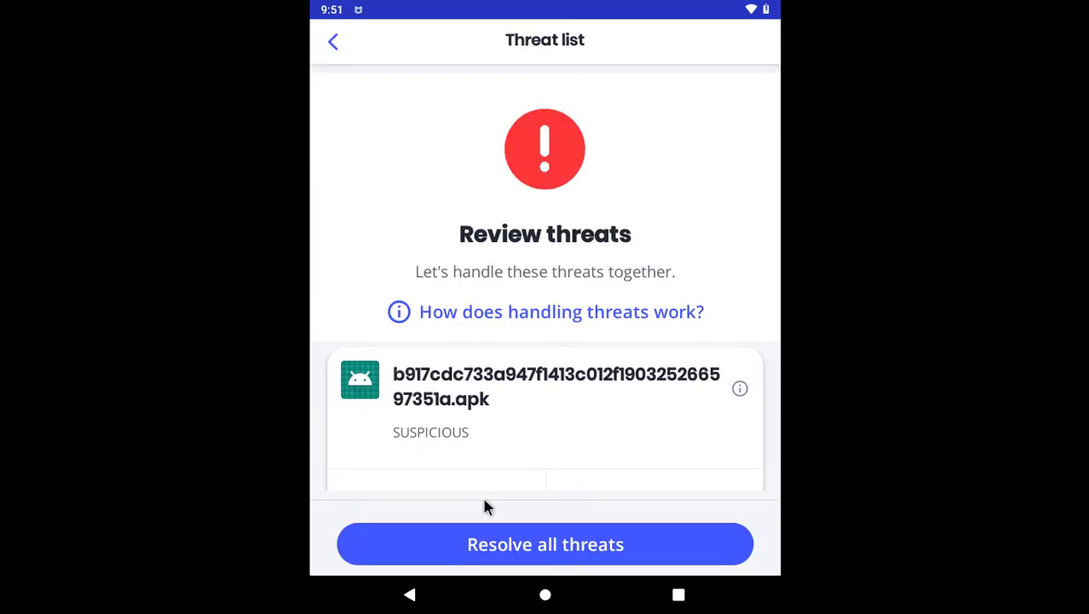
scroll(479, 491, "down", 2)
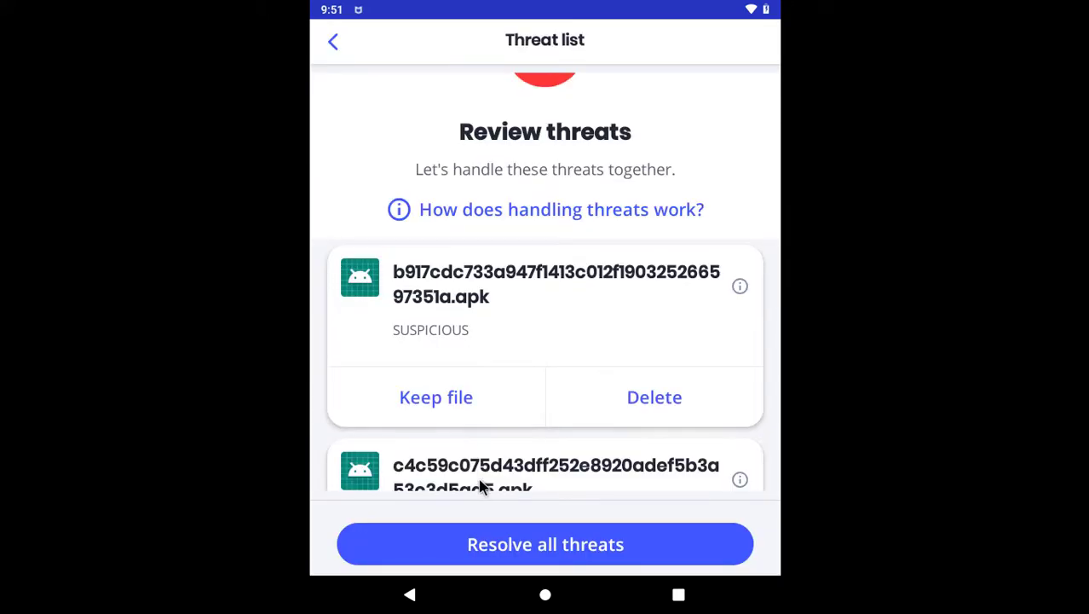
scroll(479, 487, "down", 2)
scroll(479, 486, "down", 3)
scroll(479, 486, "down", 3)
scroll(480, 486, "down", 3)
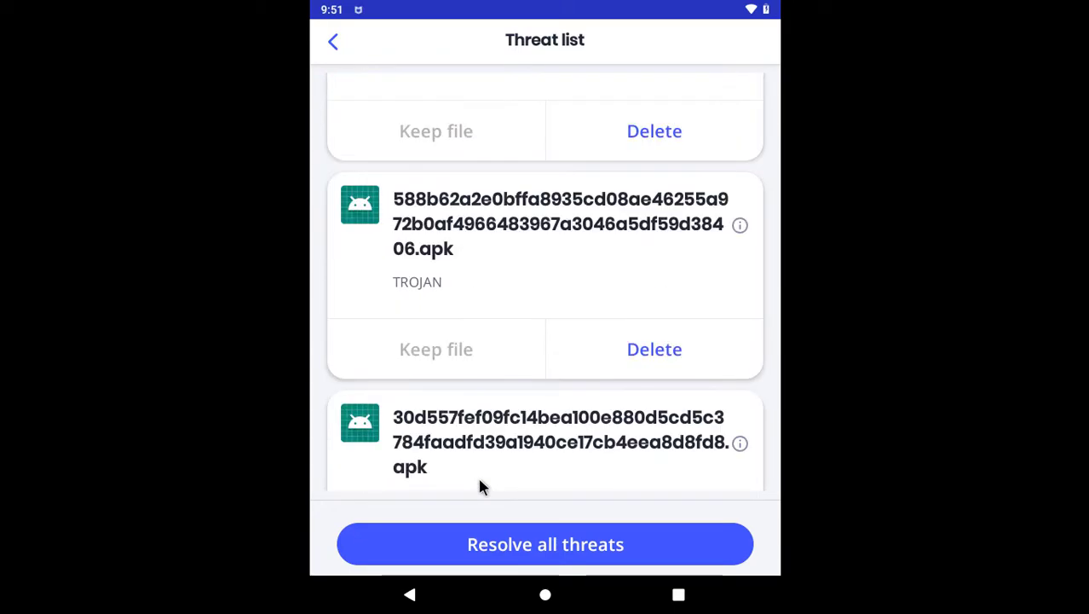
scroll(479, 486, "down", 1)
scroll(479, 486, "down", 3)
scroll(479, 486, "down", 2)
scroll(479, 486, "down", 3)
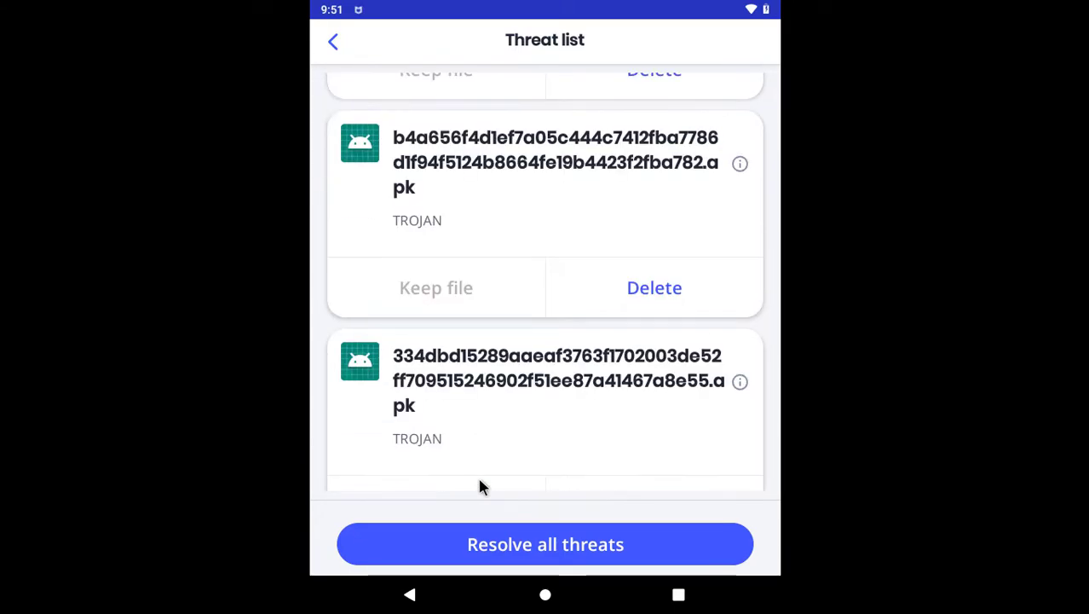
scroll(479, 486, "down", 3)
scroll(479, 486, "down", 3)
scroll(479, 486, "down", 3)
scroll(479, 486, "down", 3)
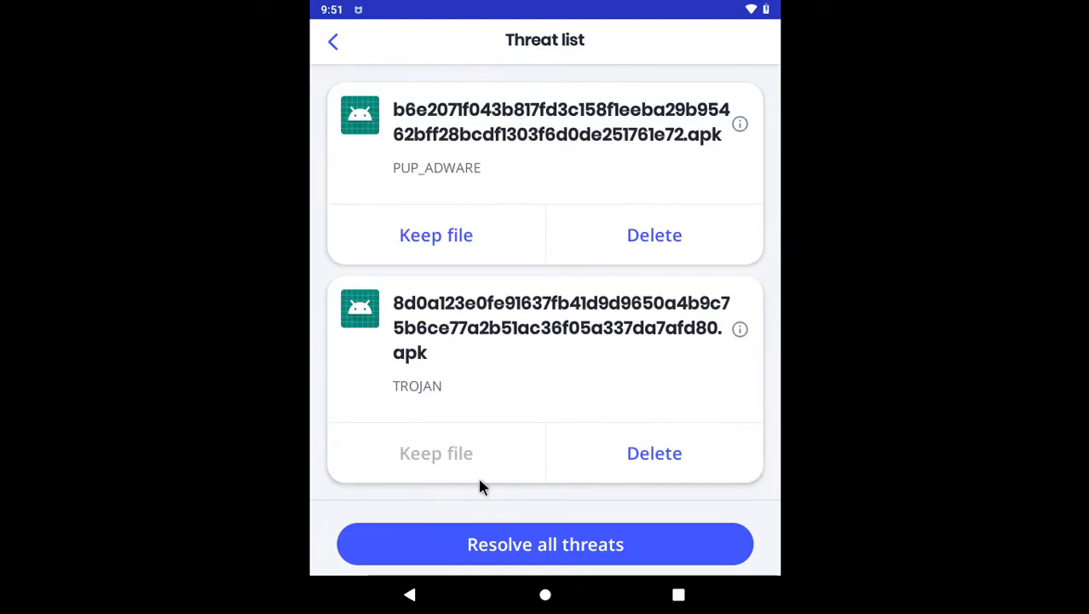
scroll(479, 486, "down", 3)
scroll(479, 486, "down", 3)
scroll(479, 486, "down", 3)
scroll(479, 486, "down", 3)
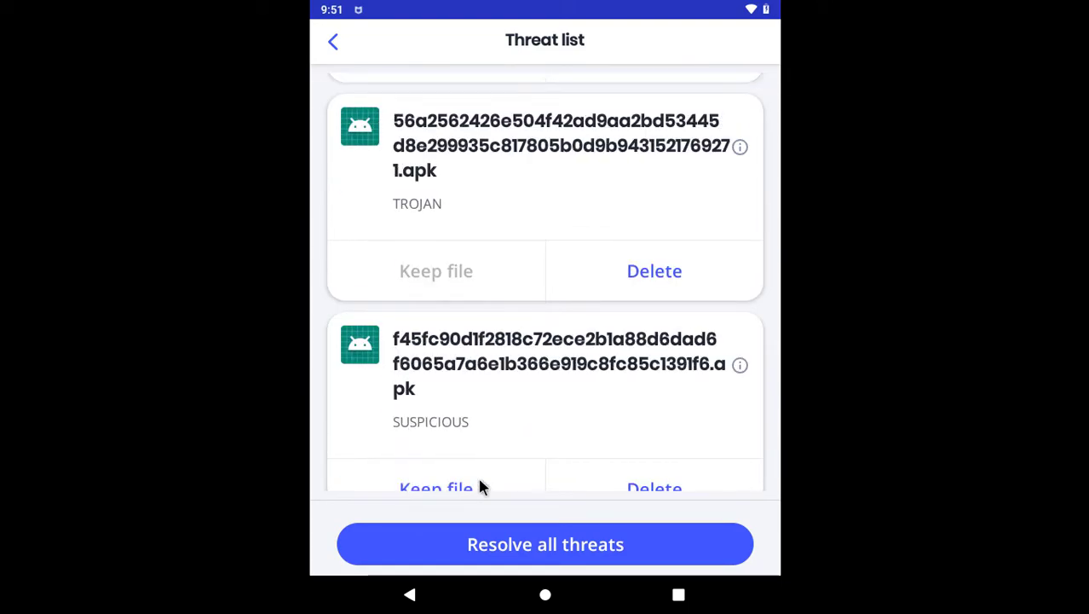
scroll(479, 486, "down", 3)
scroll(479, 485, "down", 3)
scroll(479, 486, "down", 3)
scroll(480, 486, "down", 3)
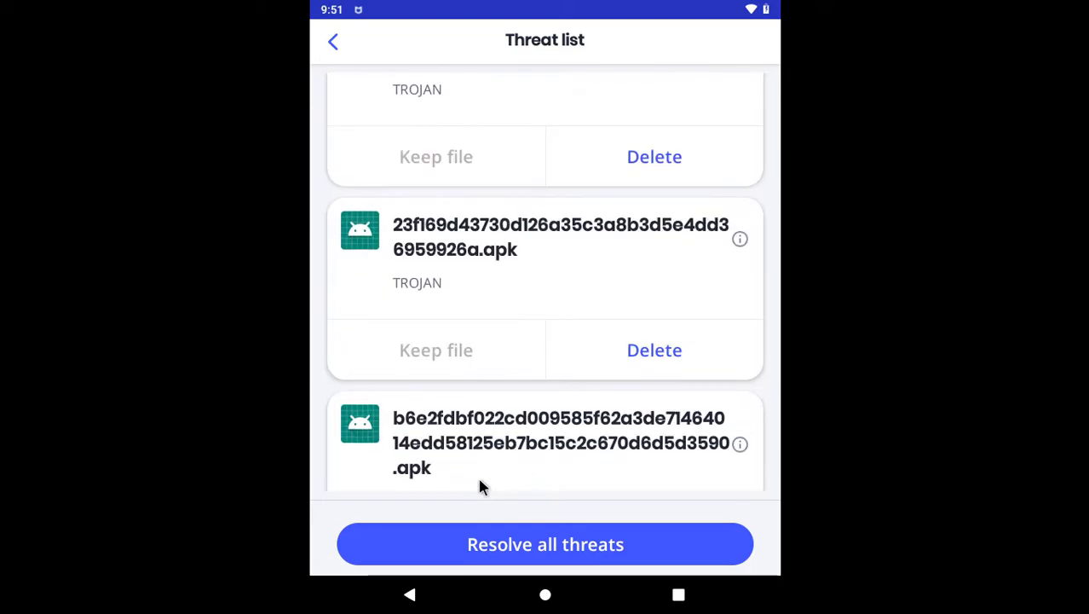
scroll(479, 486, "down", 3)
scroll(479, 486, "down", 3)
scroll(479, 485, "down", 3)
scroll(479, 486, "down", 3)
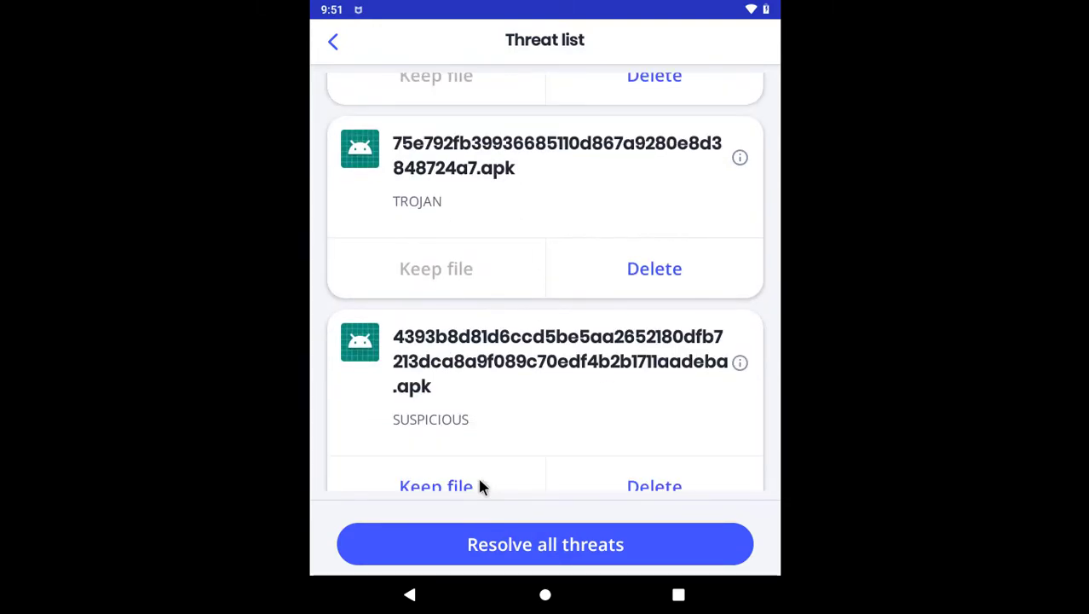
scroll(479, 485, "down", 3)
scroll(479, 486, "down", 3)
scroll(479, 486, "down", 3)
scroll(479, 486, "down", 3)
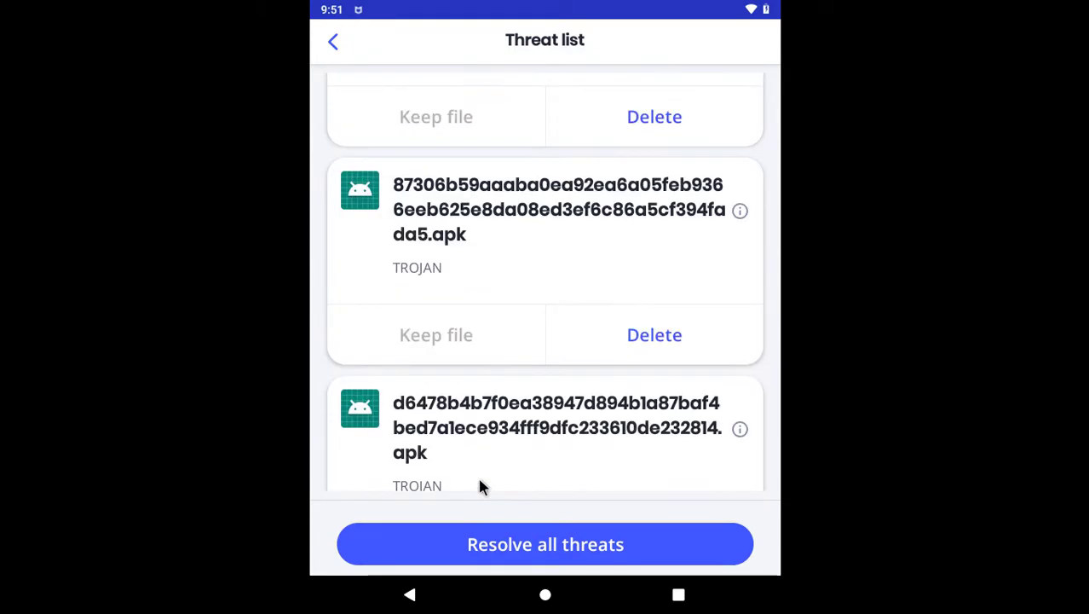
scroll(479, 486, "down", 3)
scroll(479, 486, "down", 3)
scroll(479, 486, "down", 3)
scroll(479, 486, "down", 3)
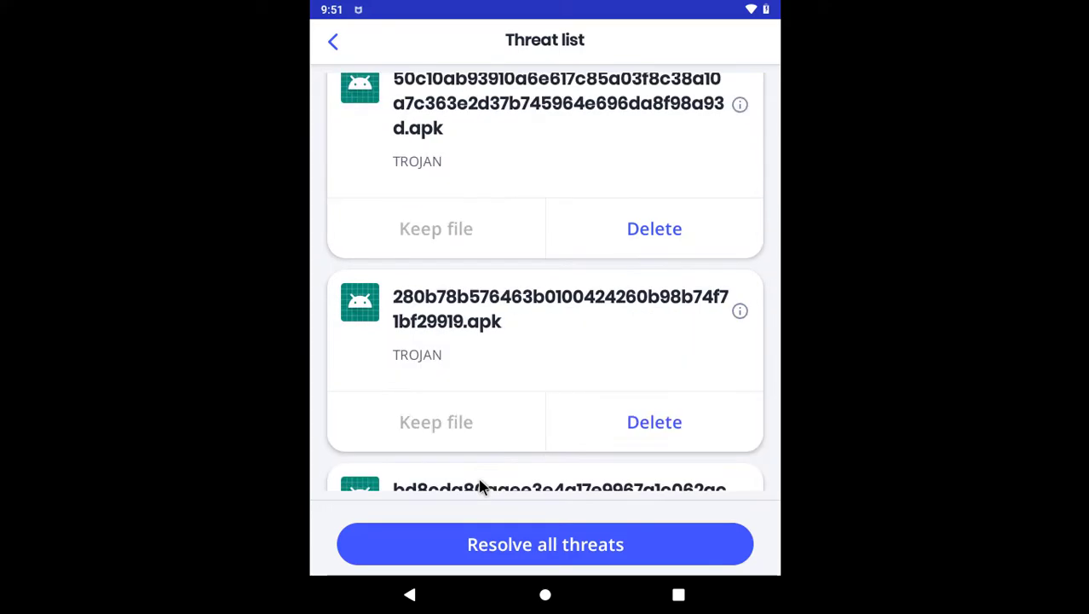
scroll(480, 486, "down", 3)
scroll(479, 486, "down", 3)
scroll(479, 486, "down", 3)
scroll(479, 485, "down", 3)
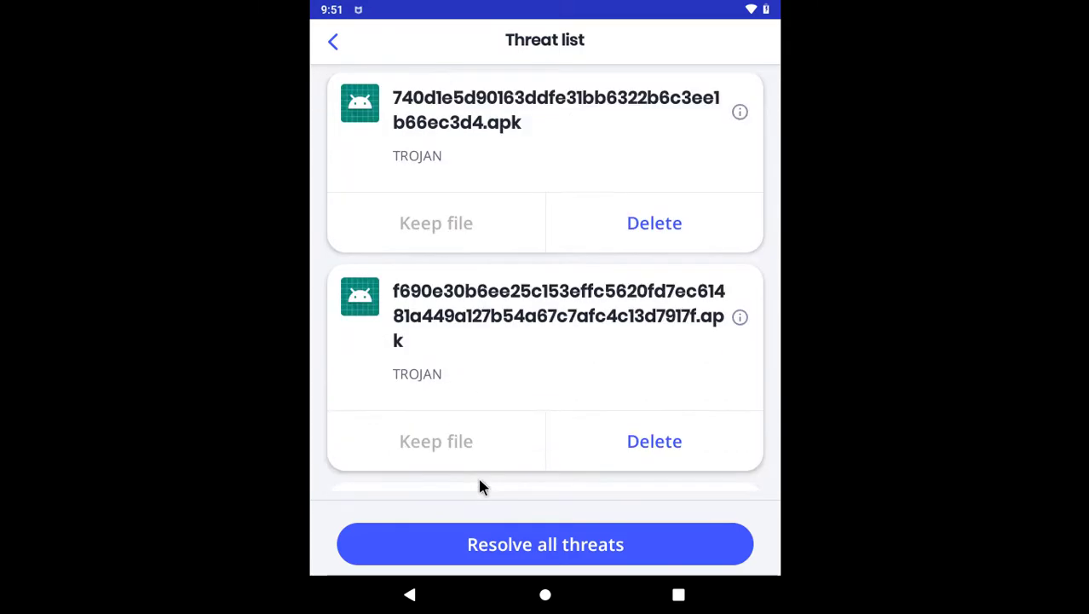
scroll(479, 486, "down", 3)
scroll(479, 486, "down", 3)
scroll(479, 486, "down", 3)
scroll(479, 486, "down", 3)
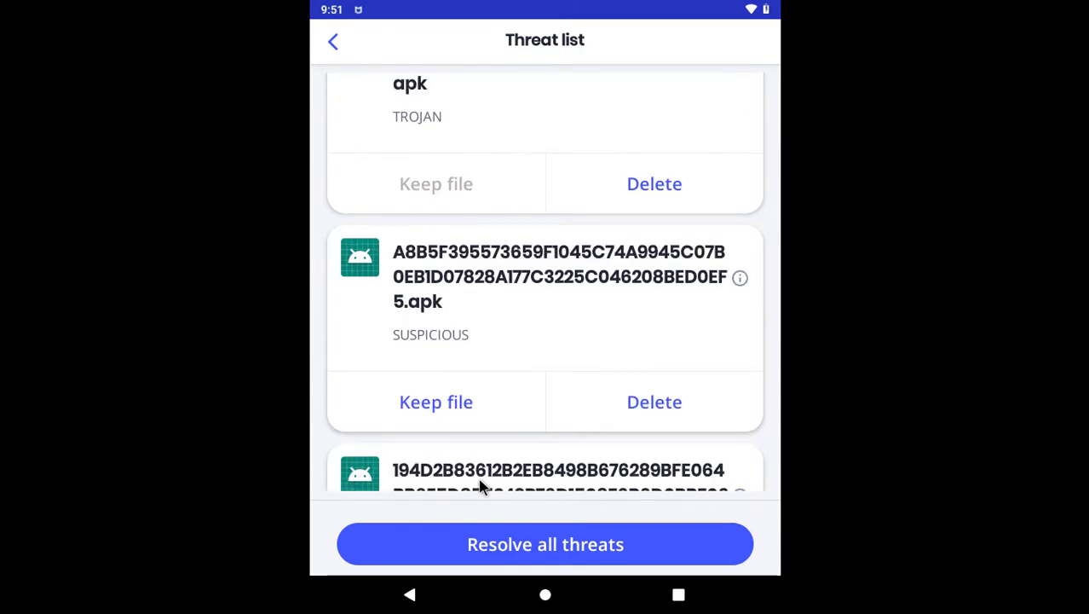
scroll(479, 486, "down", 3)
scroll(479, 485, "down", 3)
scroll(479, 486, "down", 3)
scroll(479, 486, "down", 3)
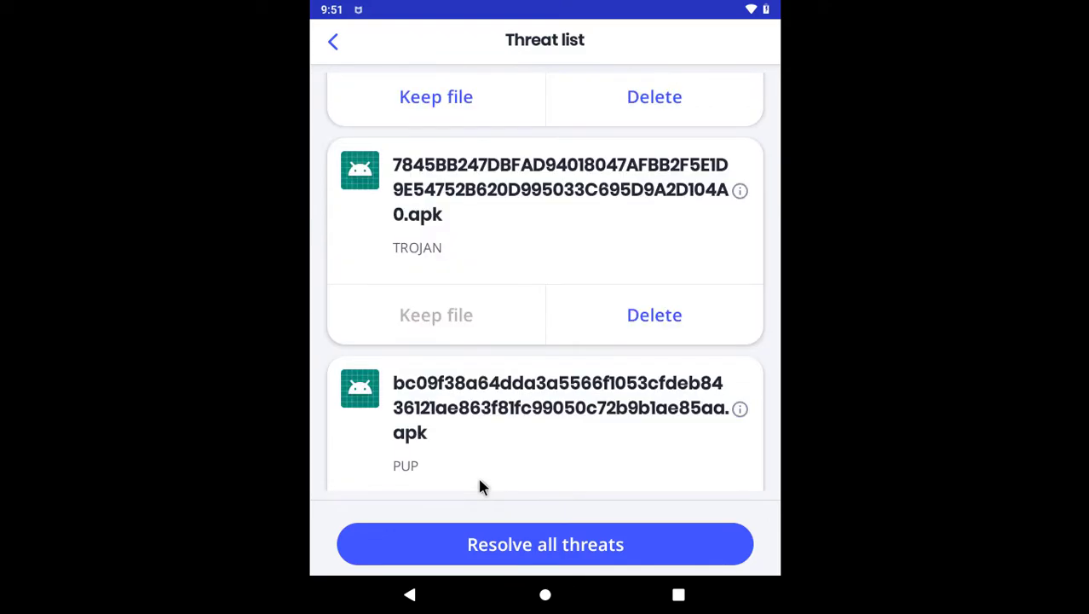
scroll(479, 486, "down", 3)
scroll(480, 486, "down", 3)
scroll(479, 486, "down", 3)
Delete all listed threats, leaving a Fair 400/1000 protection score
scroll(479, 485, "down", 3)
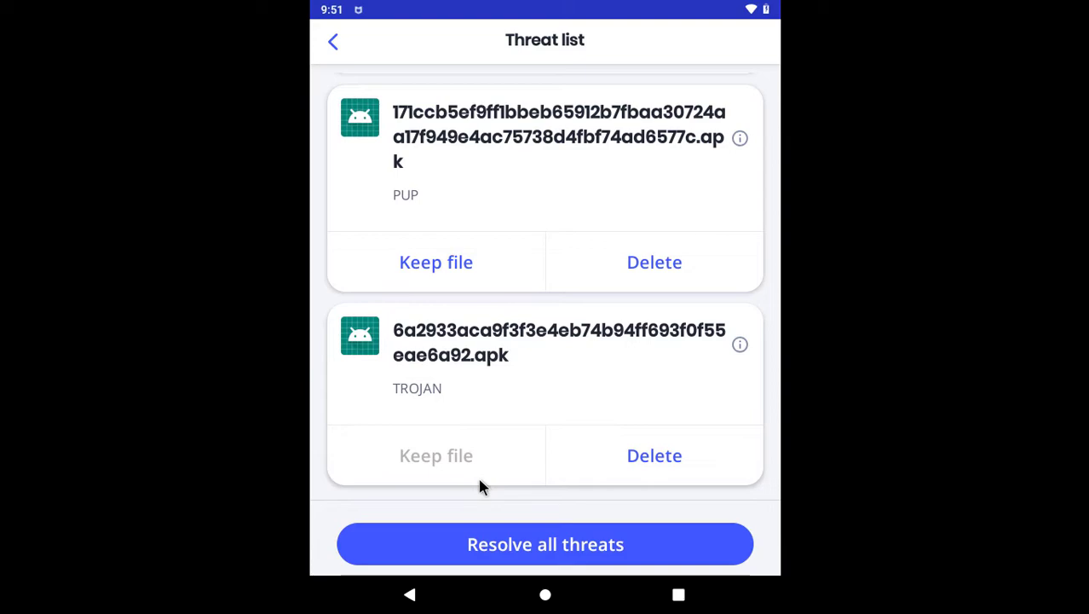
left_click(503, 542)
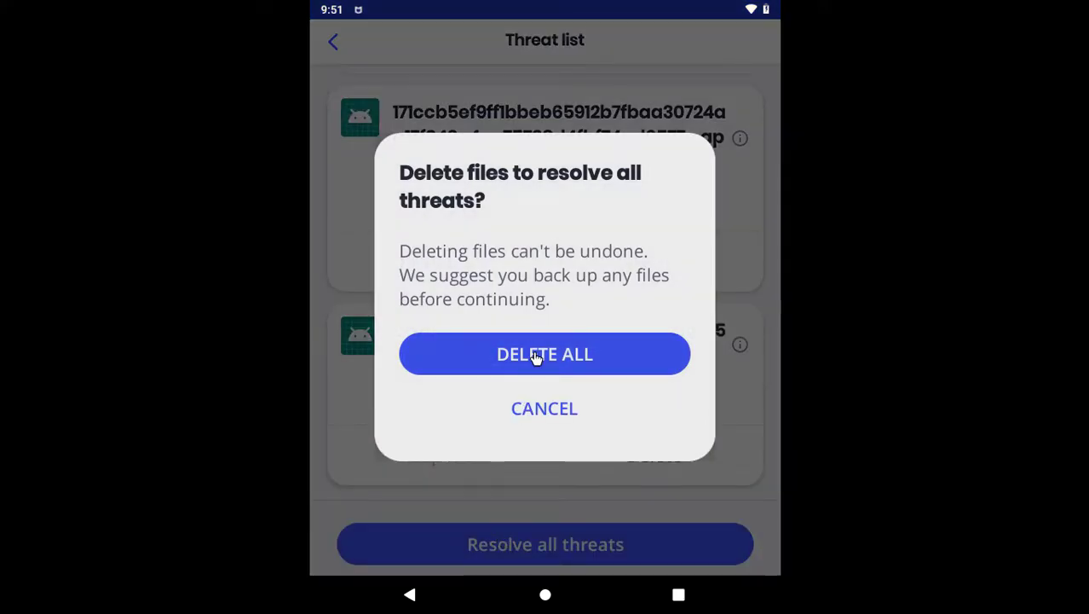
left_click(536, 354)
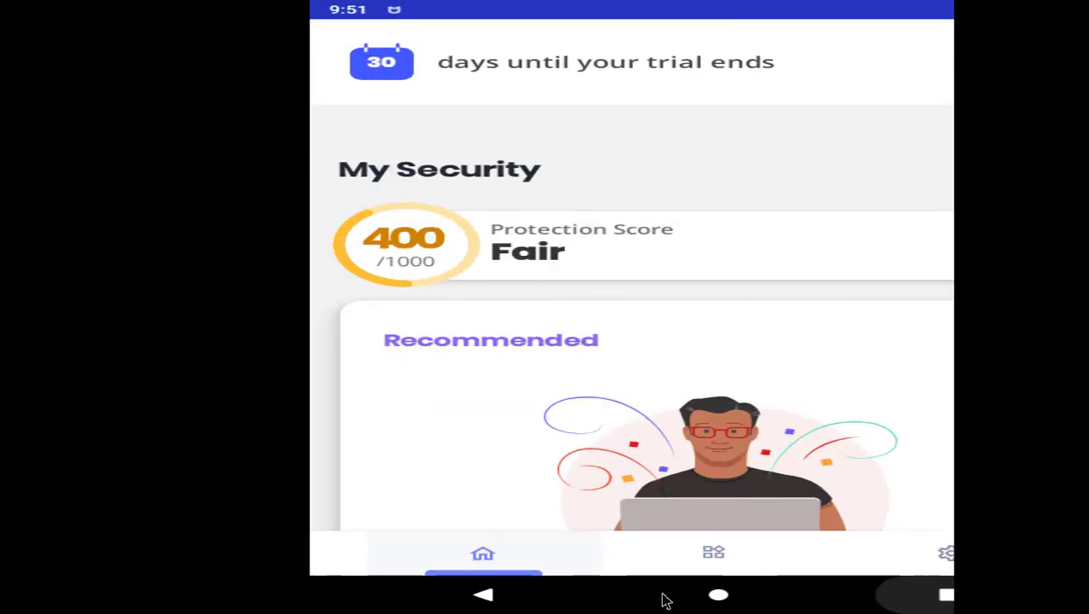
Return to Files and clear the selection of the five APKs in Downloads > Malware
key("alt+Tab")
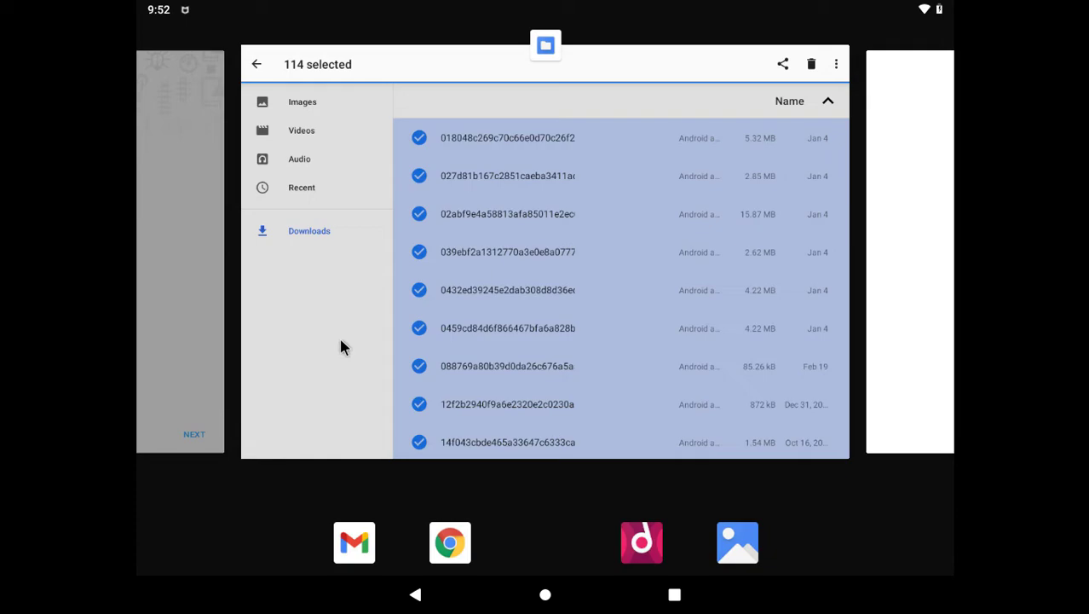
left_click(340, 341)
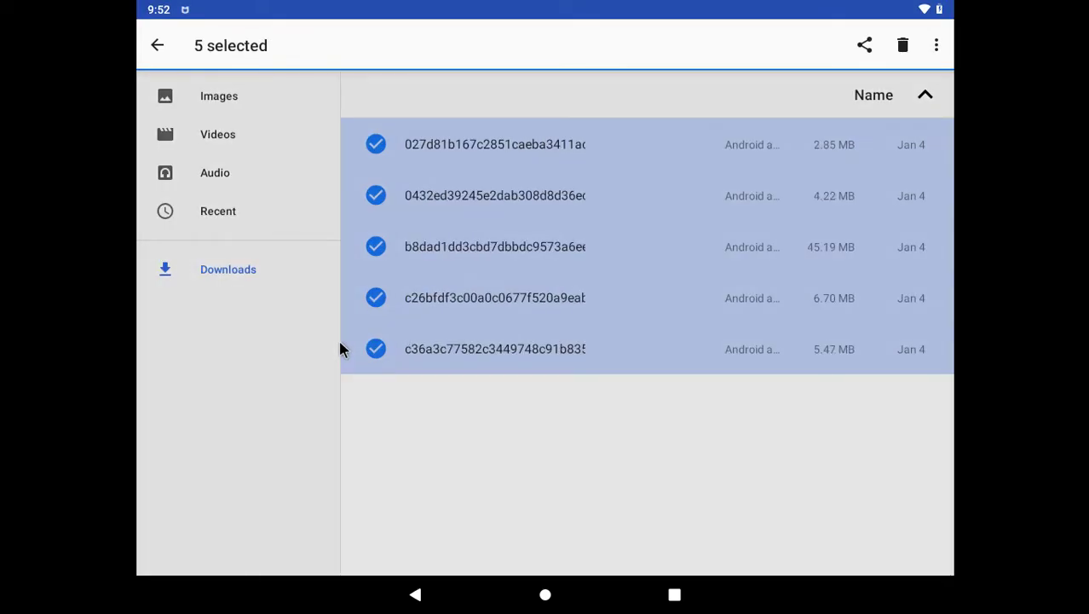
left_click(464, 415)
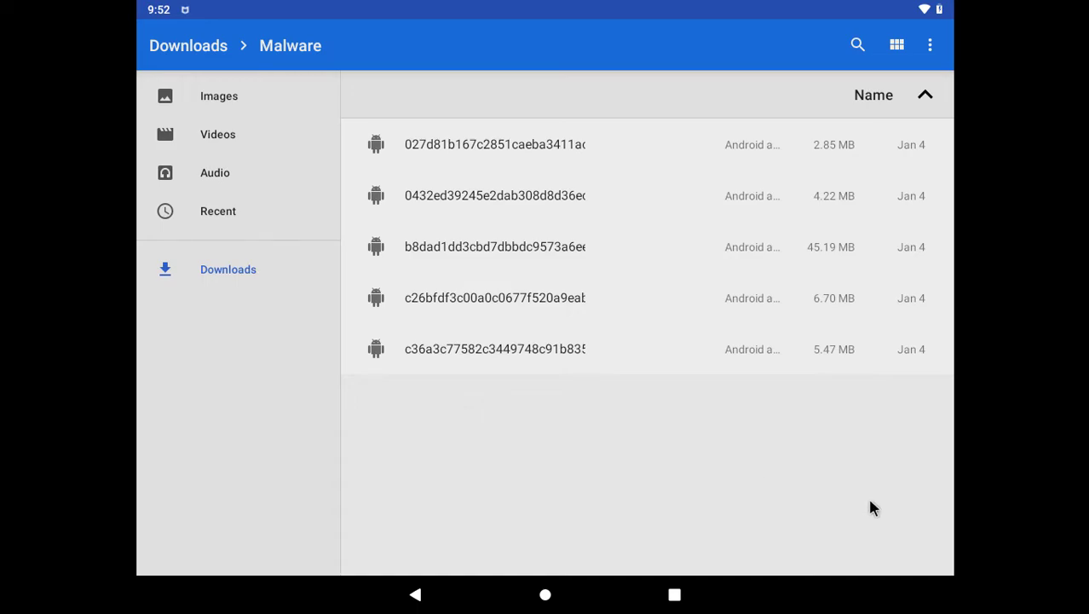
Open the first APK, accept the unknown-apps warning and install Funny Photo
key("Down")
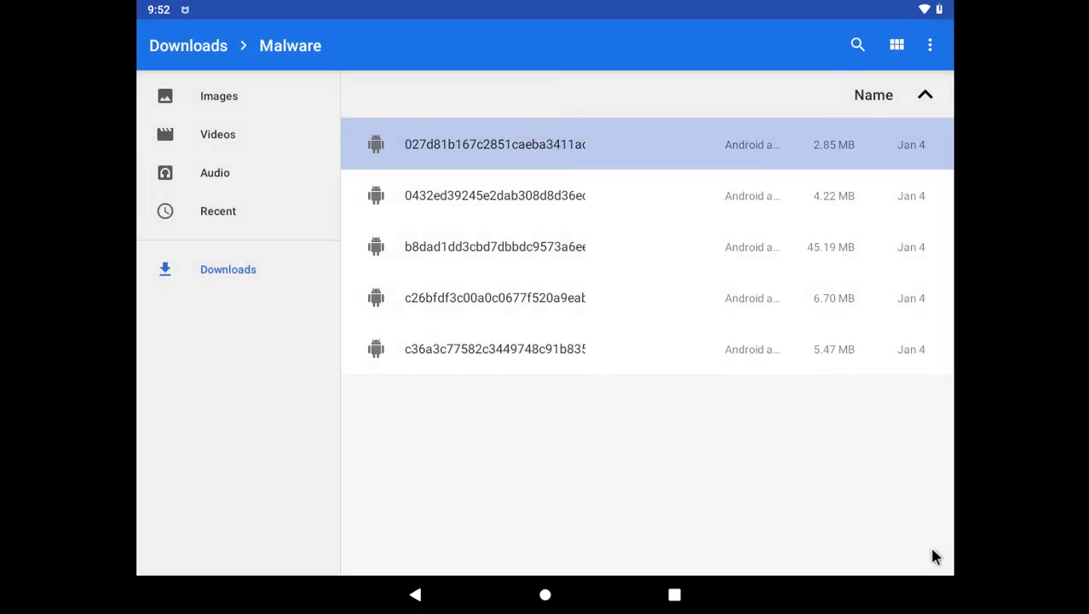
key("Return")
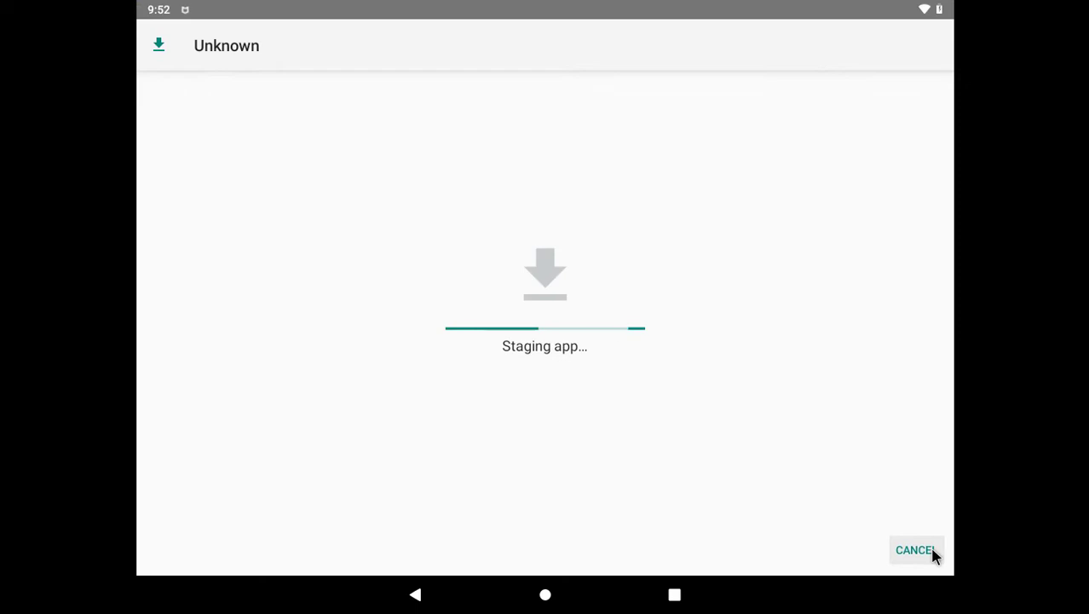
key("Down")
key("Right")
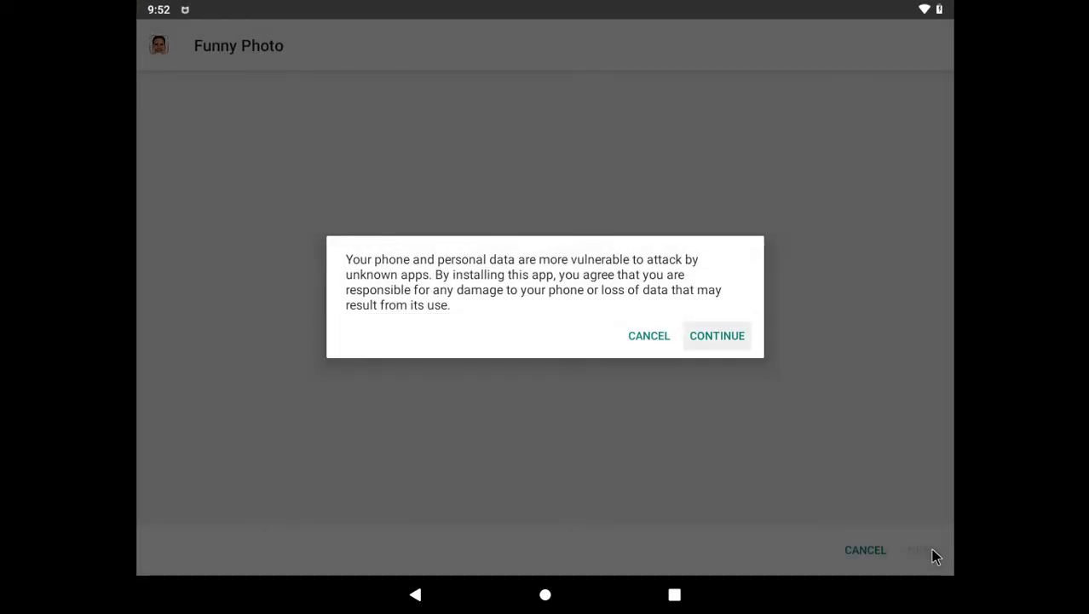
key("Return")
left_click(910, 550)
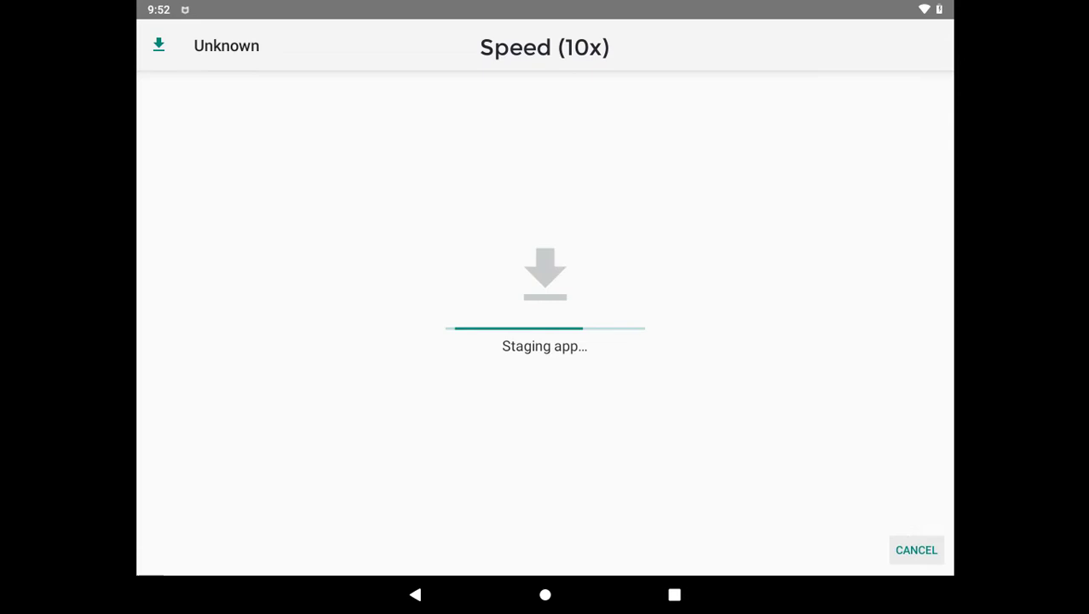
Install Volume Booster, SeVideo, Phone Cleaner and Video Converter from their APKs
left_click(912, 556)
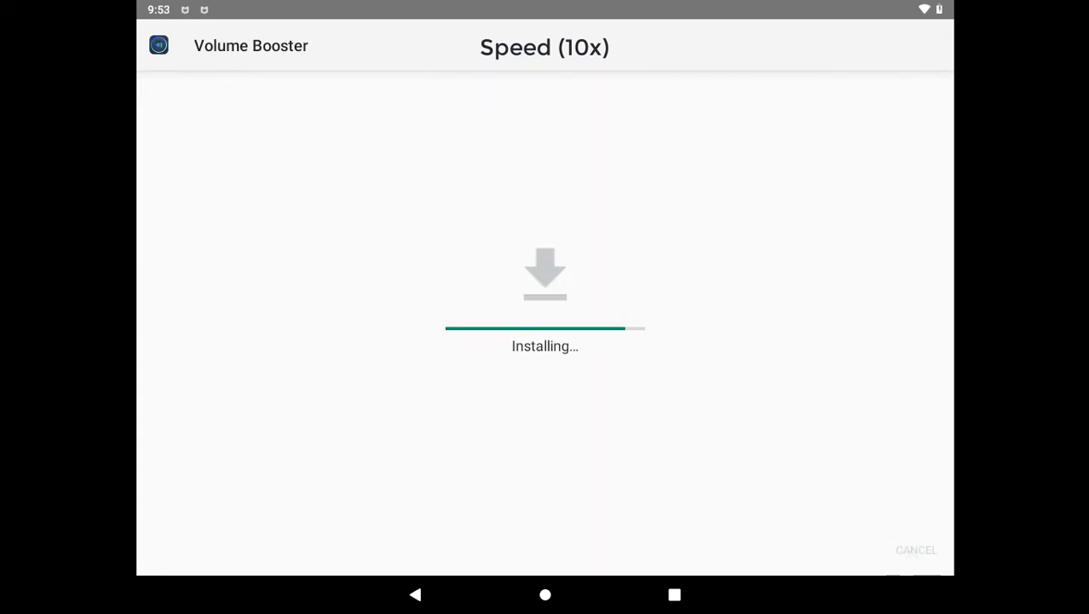
left_click(486, 197)
left_click(912, 557)
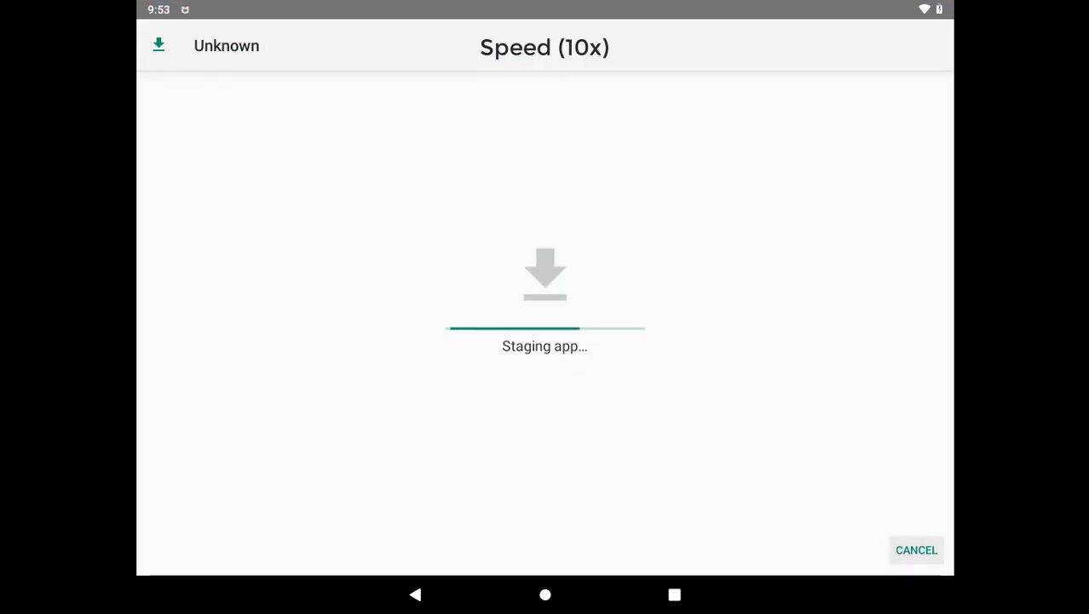
left_click(913, 557)
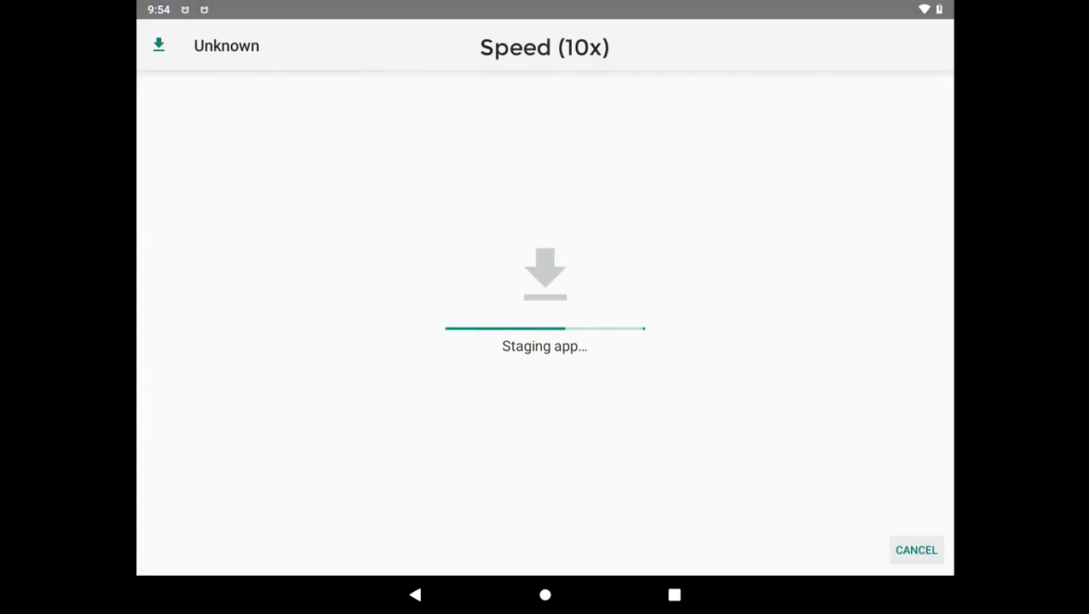
left_click(912, 557)
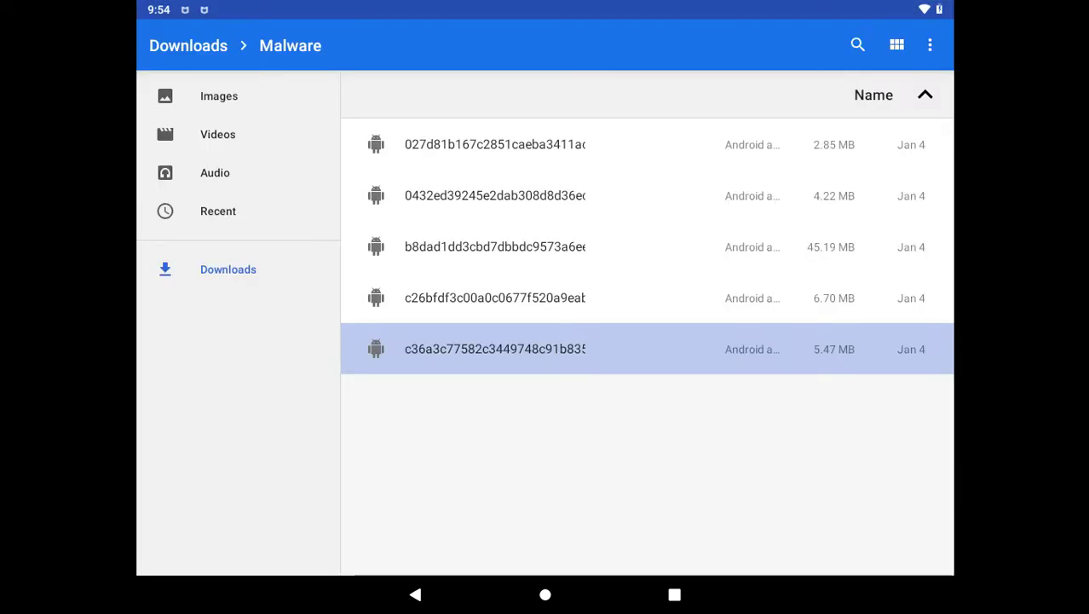
Rerun the McAfee antivirus scan, which finds 0 threats across 106 apps, then go Home
left_click(710, 607)
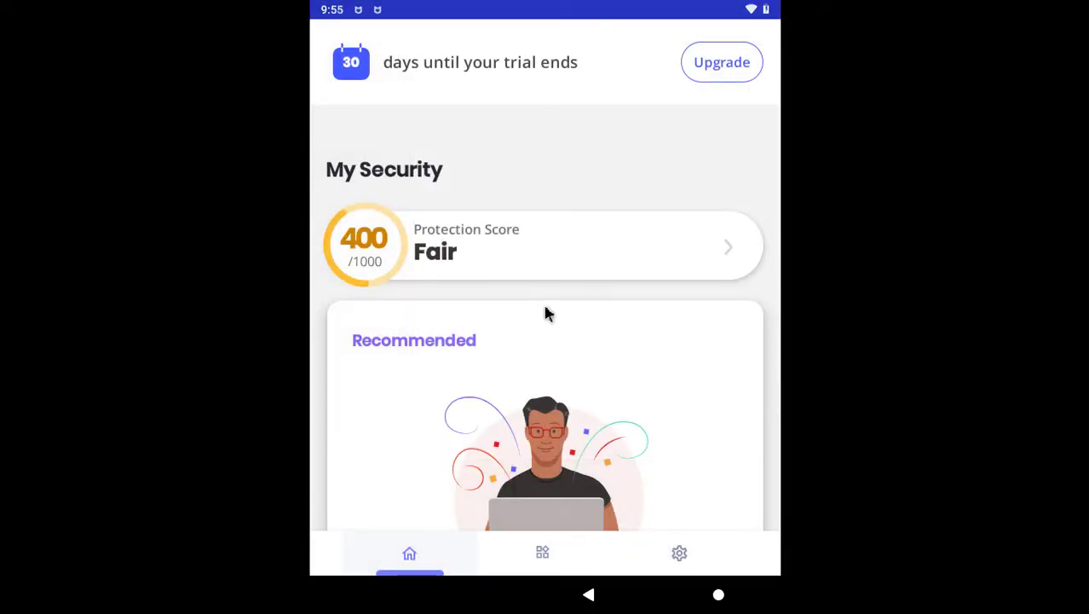
left_click(558, 545)
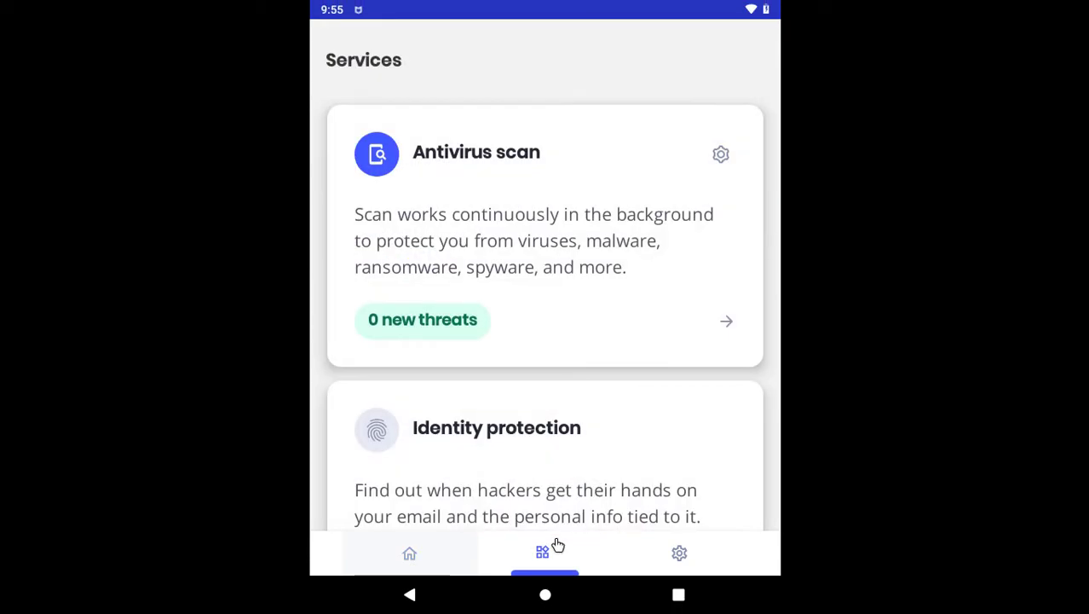
left_click(602, 317)
left_click(583, 209)
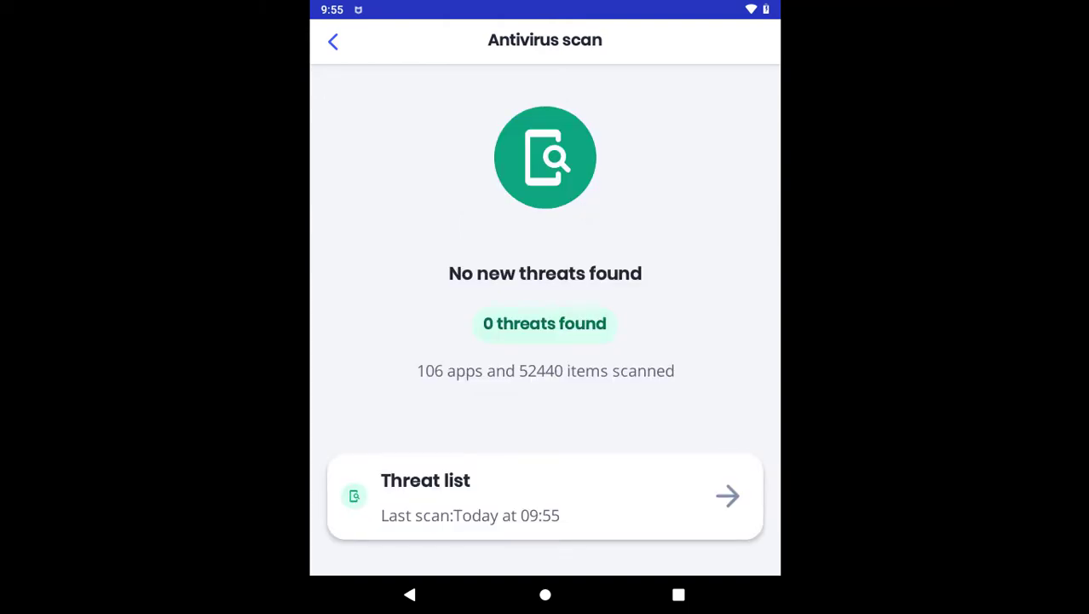
left_click(570, 596)
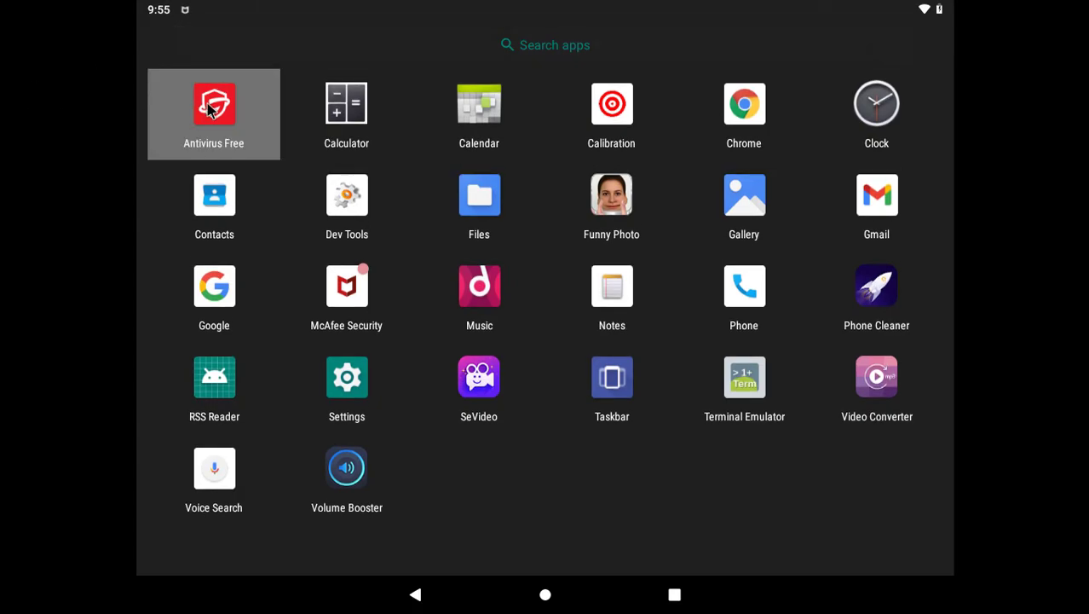
Launch Bitdefender Antivirus Free, grant file access, leave Scan Storage off and start the scan
left_click(210, 108)
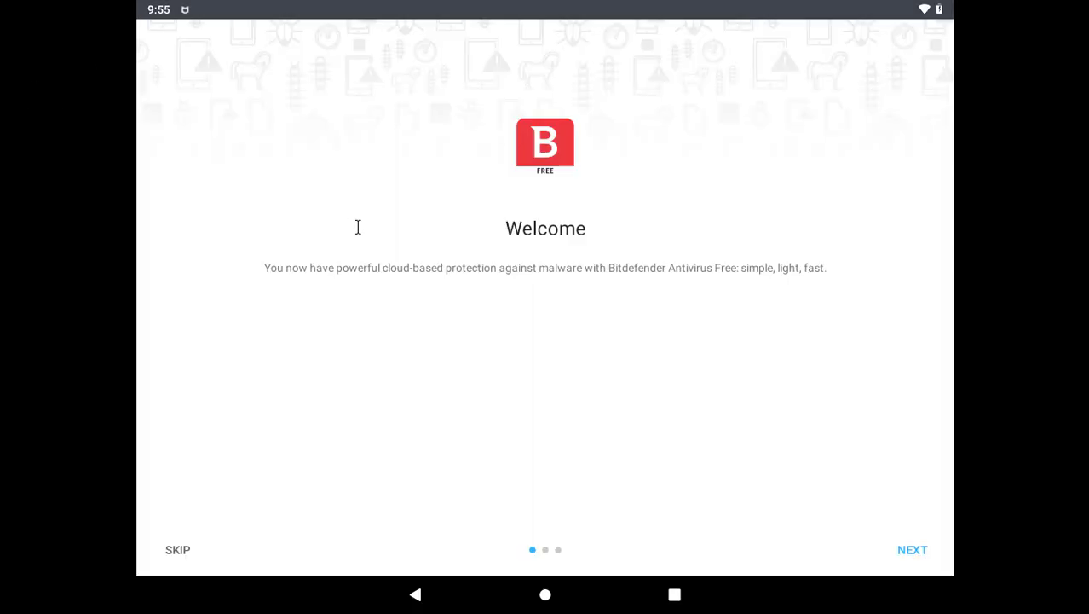
left_click(185, 547)
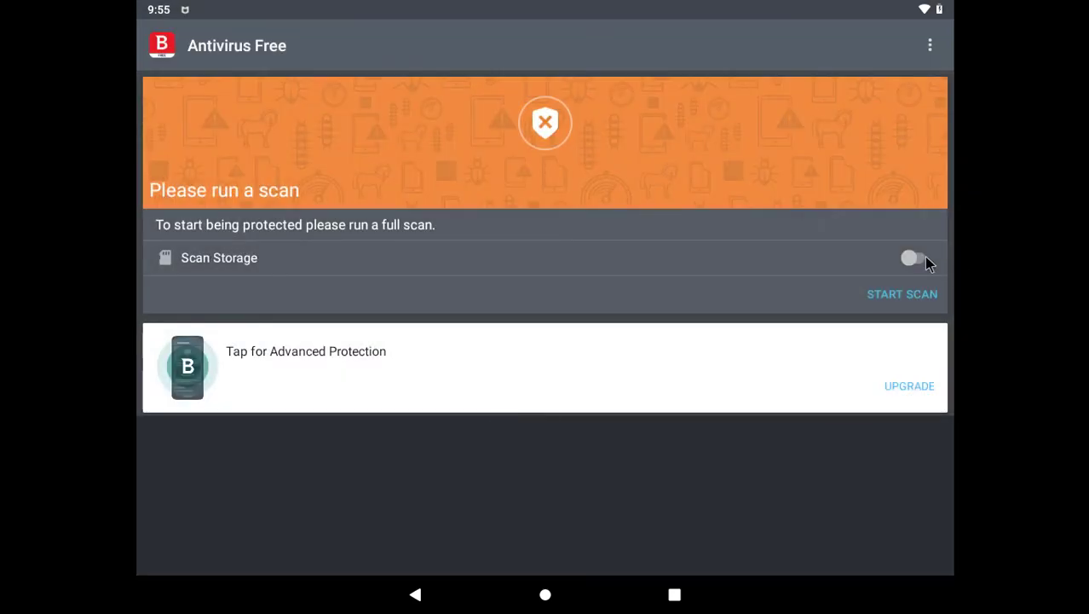
left_click(915, 257)
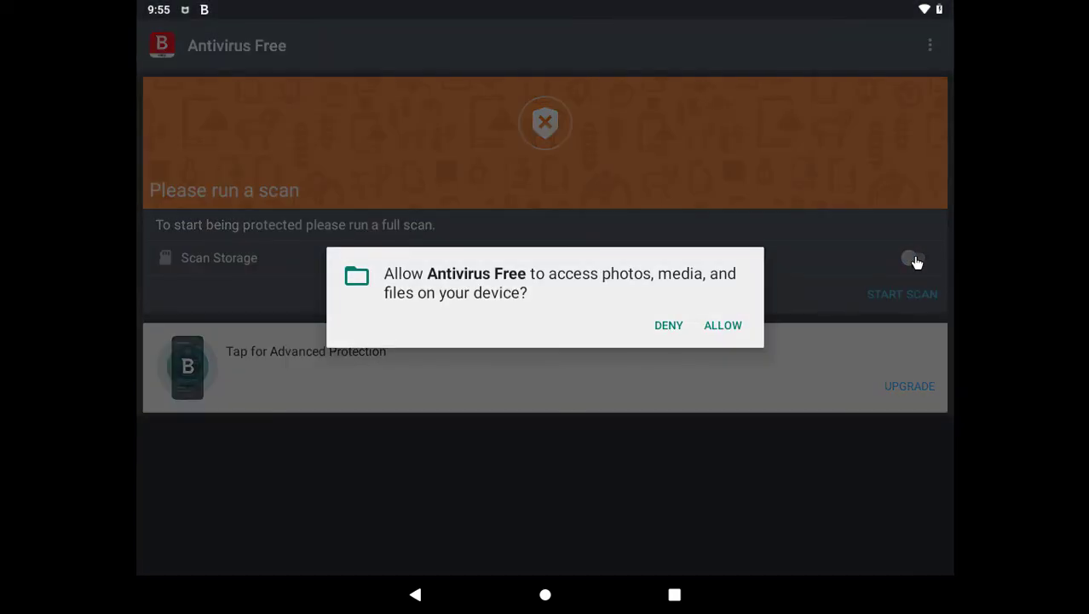
left_click(724, 329)
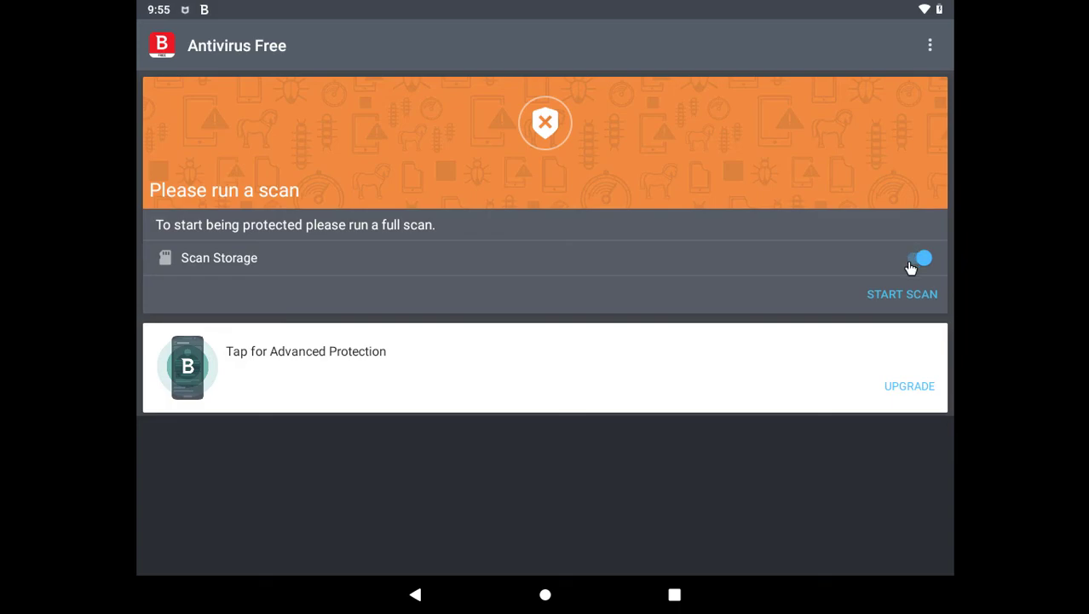
left_click(921, 258)
left_click(896, 298)
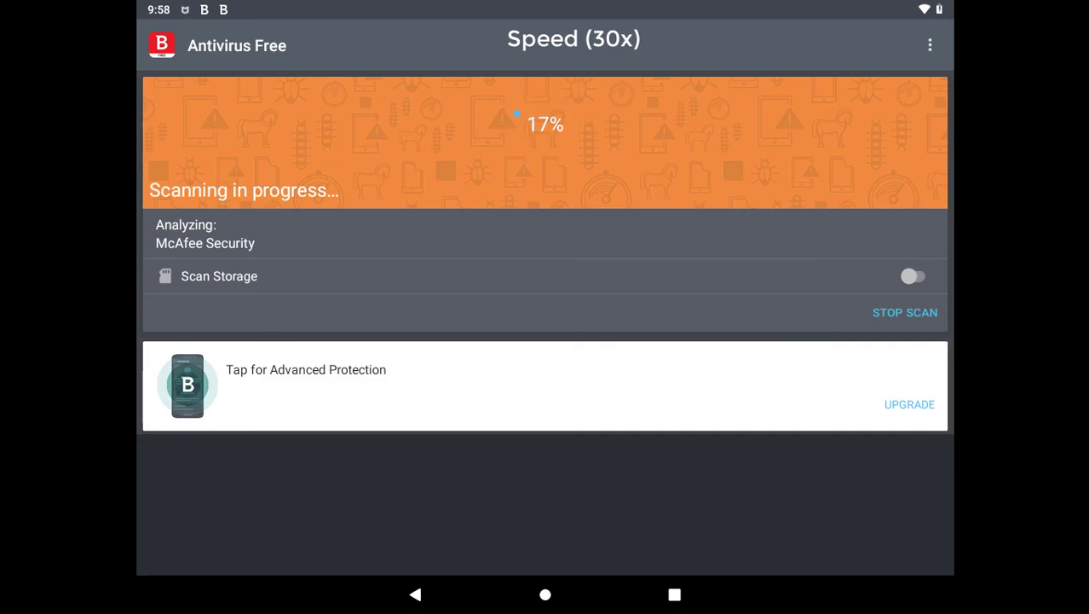
Open the scan details listing 5 Adware.Xavier.A threats, including Funny Photo and SeVideo
left_click(904, 312)
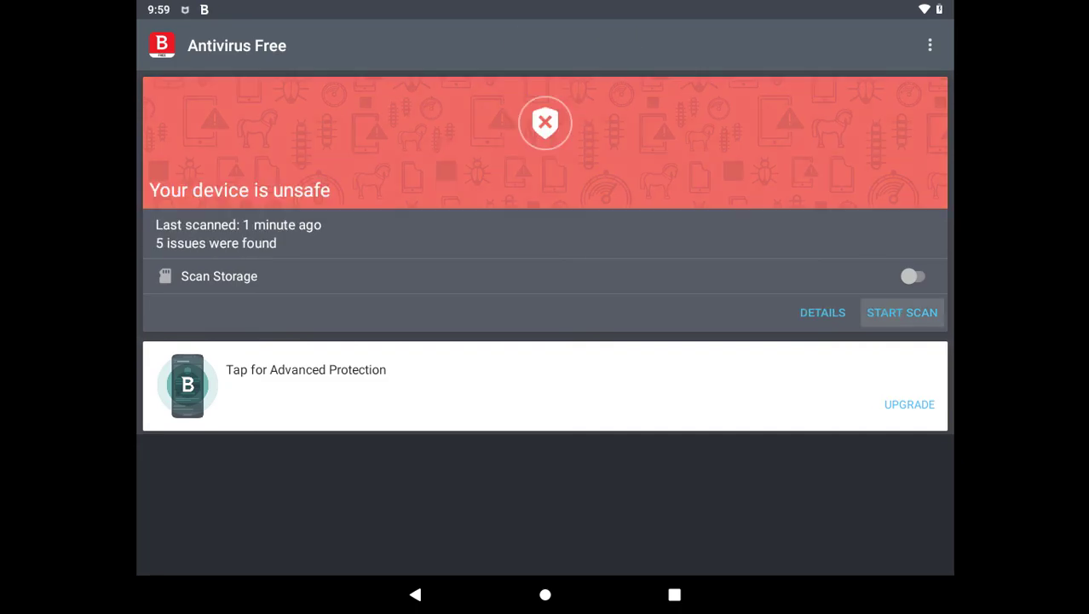